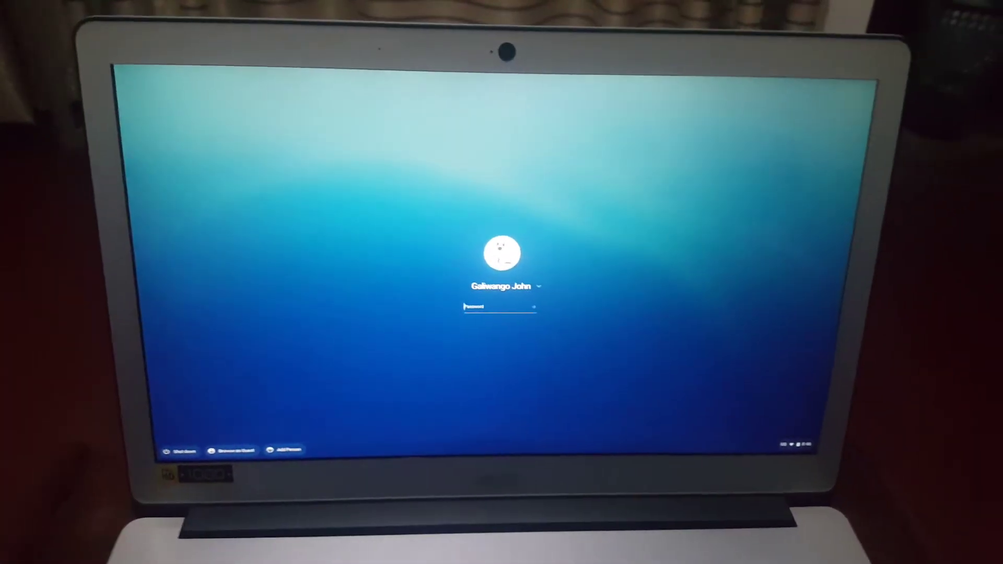
# - Bring up the device reset prompt with Ctrl+Alt+Shift+R at the login screen
pyautogui.hotkey('ctrl', 'alt', 'shift', 'r')
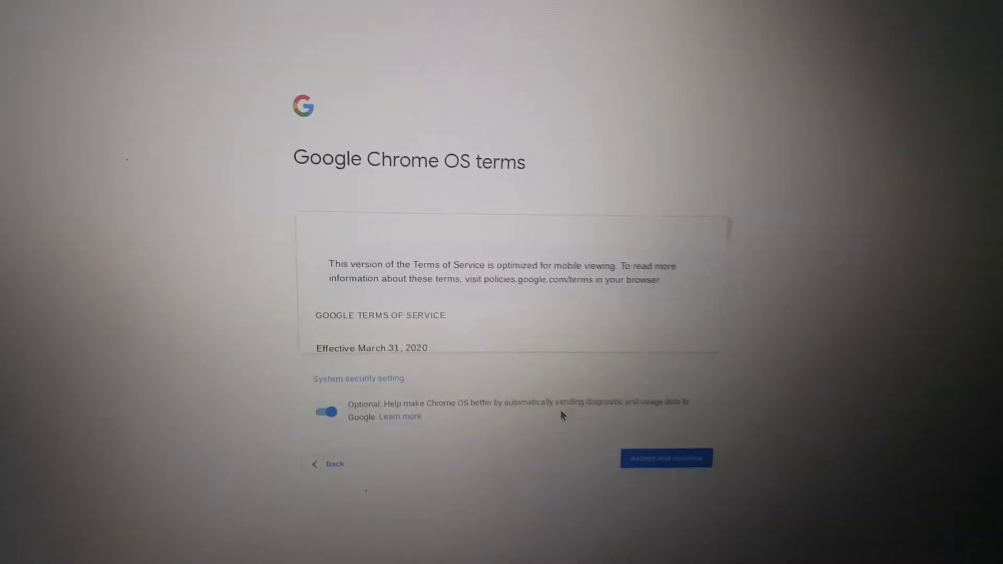
pyautogui.scroll(-10, 640, 241)
pyautogui.scroll(-10, 641, 240)
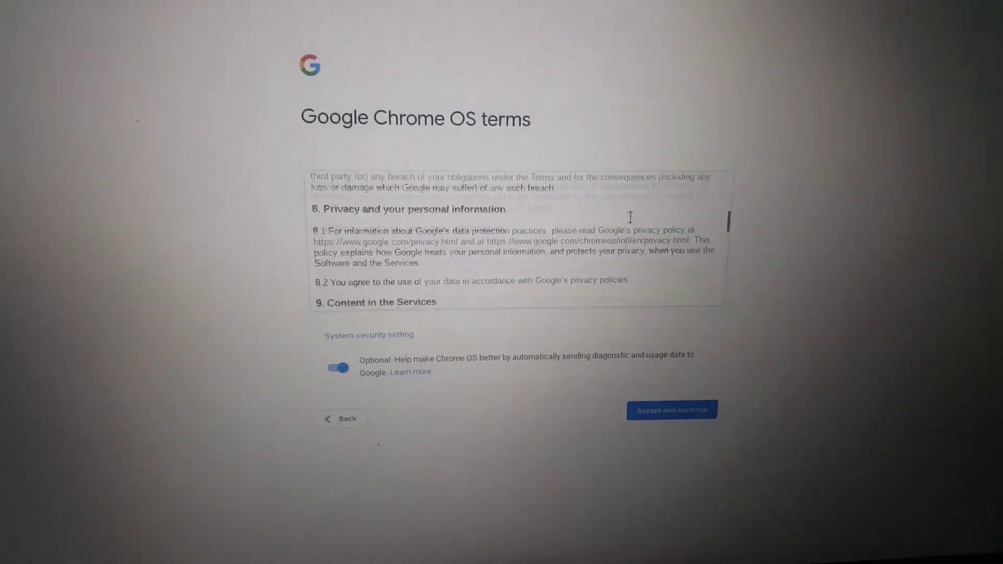
pyautogui.scroll(-5, 641, 235)
pyautogui.scroll(-10, 641, 228)
pyautogui.scroll(-5, 641, 229)
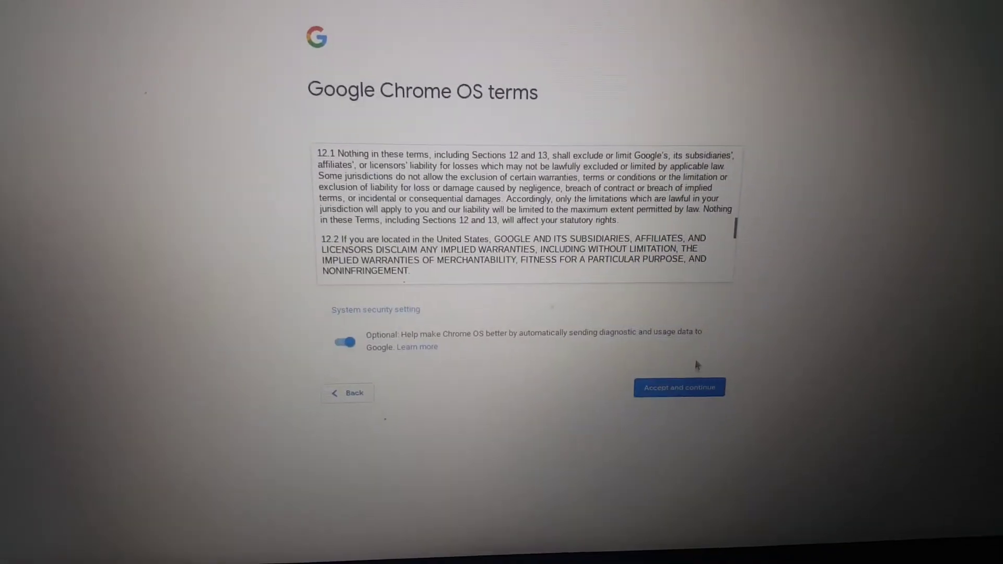
# - Accept the Google Chrome OS terms and continue setup
pyautogui.click(716, 424)
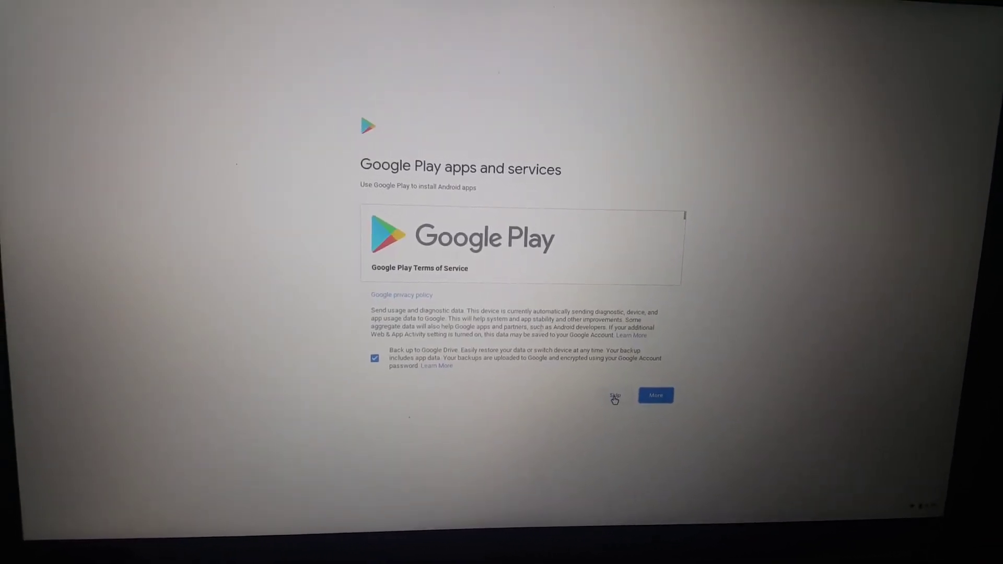
# - Skip the Google Play apps and services step to finish onboarding
pyautogui.click(612, 398)
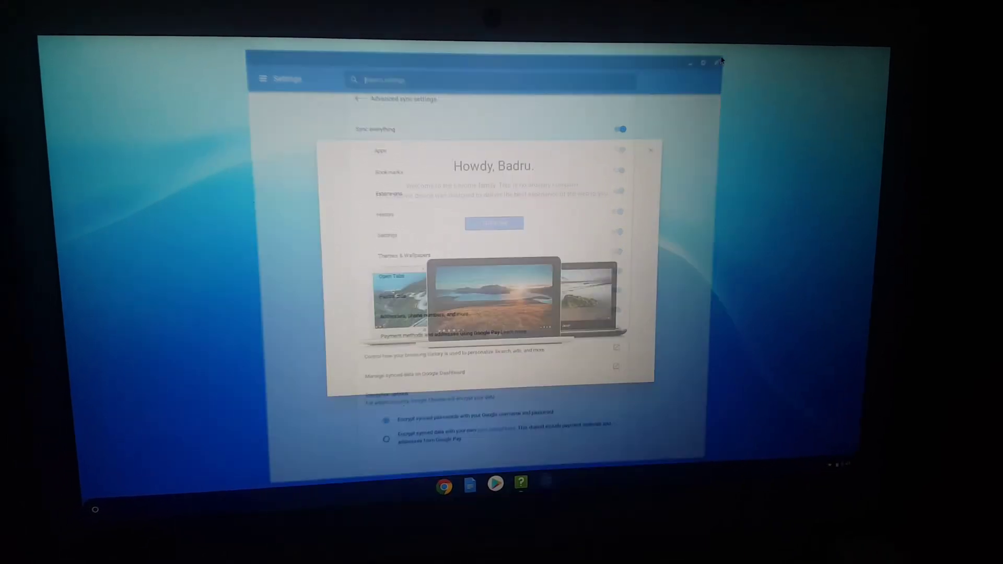
# - Close the sync settings window, toggle the app launcher closed, and dismiss the welcome greeting
pyautogui.click(708, 64)
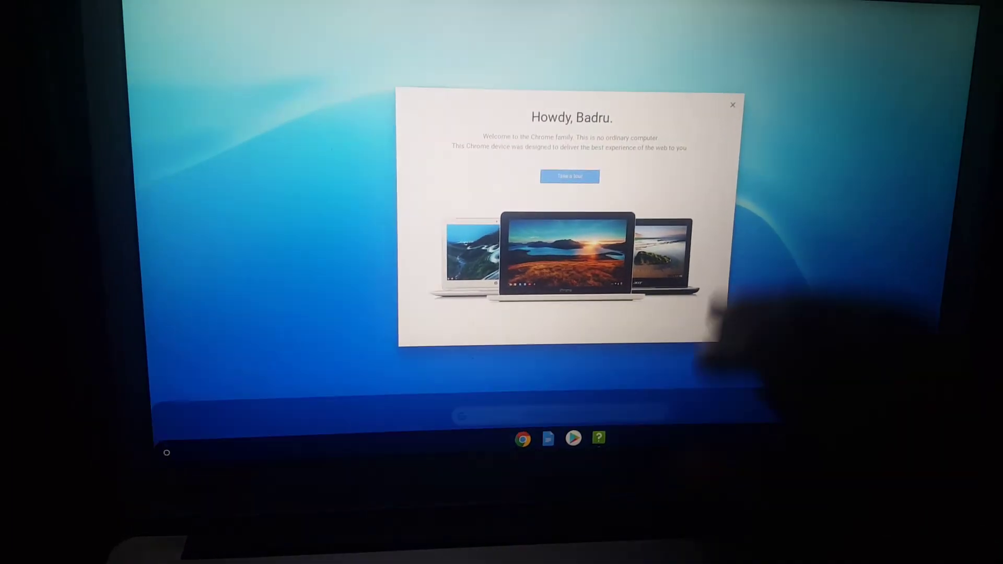
pyautogui.press('super')
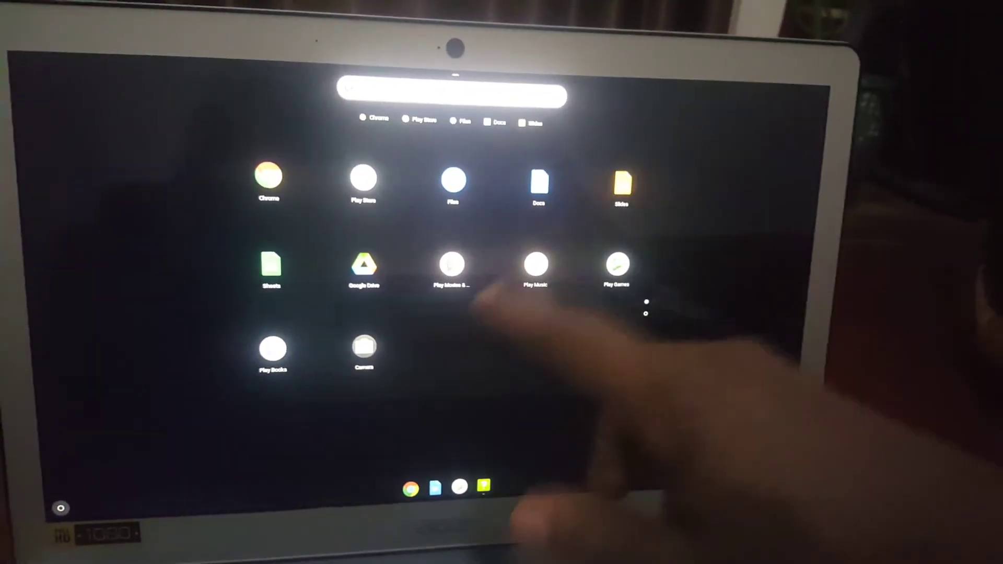
pyautogui.press('super')
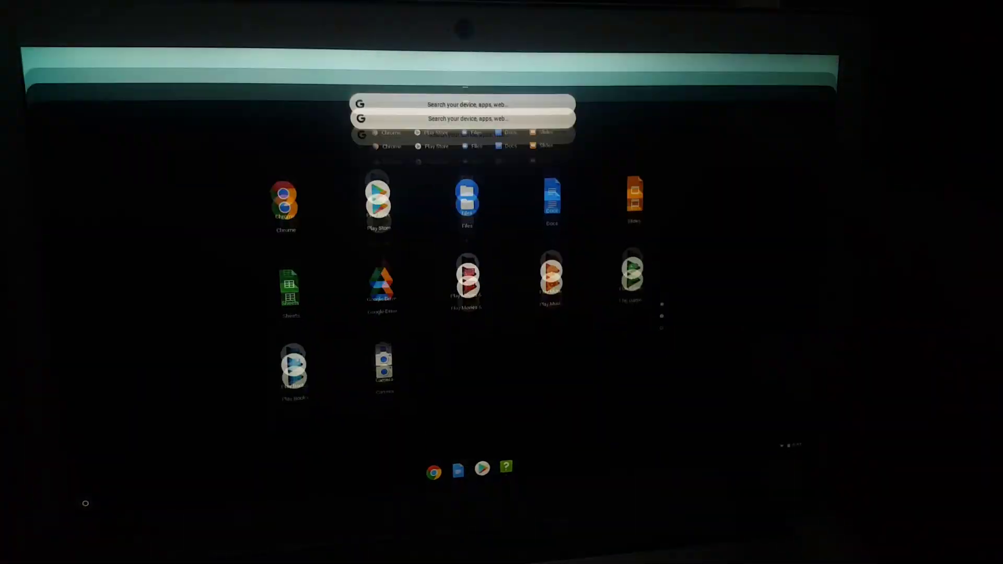
pyautogui.press('super')
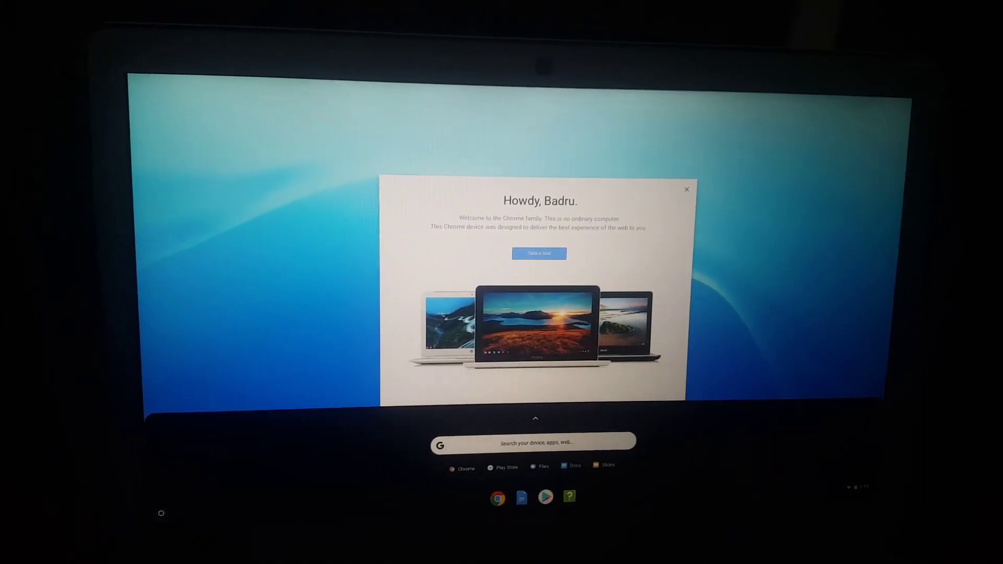
pyautogui.press('super')
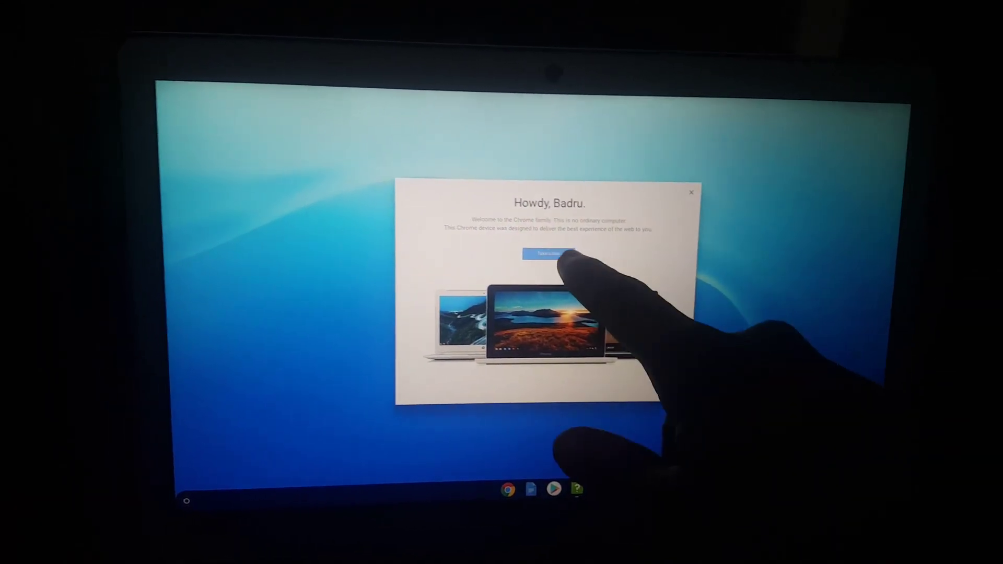
pyautogui.press('Escape')
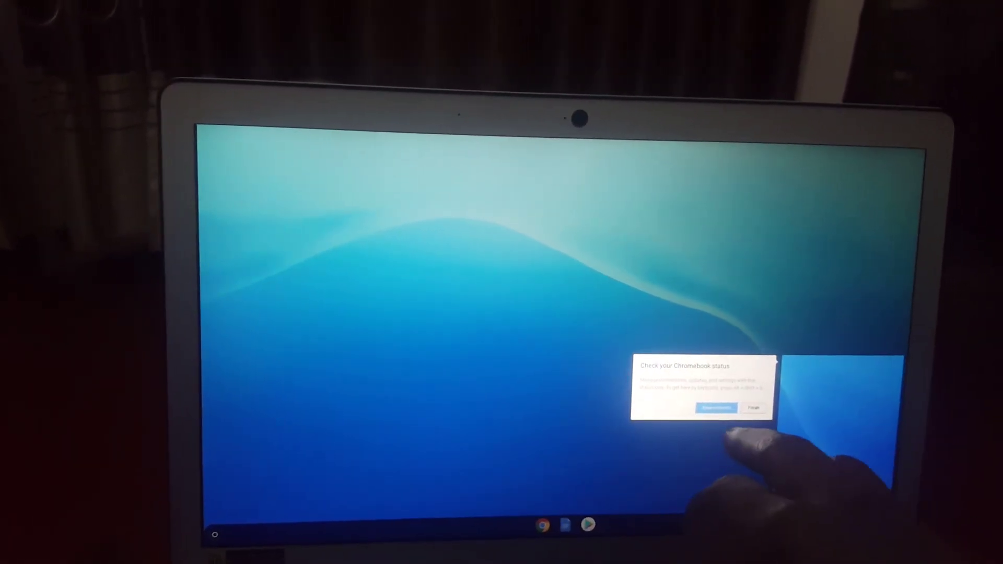
# - Dismiss the 'Check your Chromebook status' tip bubble
pyautogui.click(746, 409)
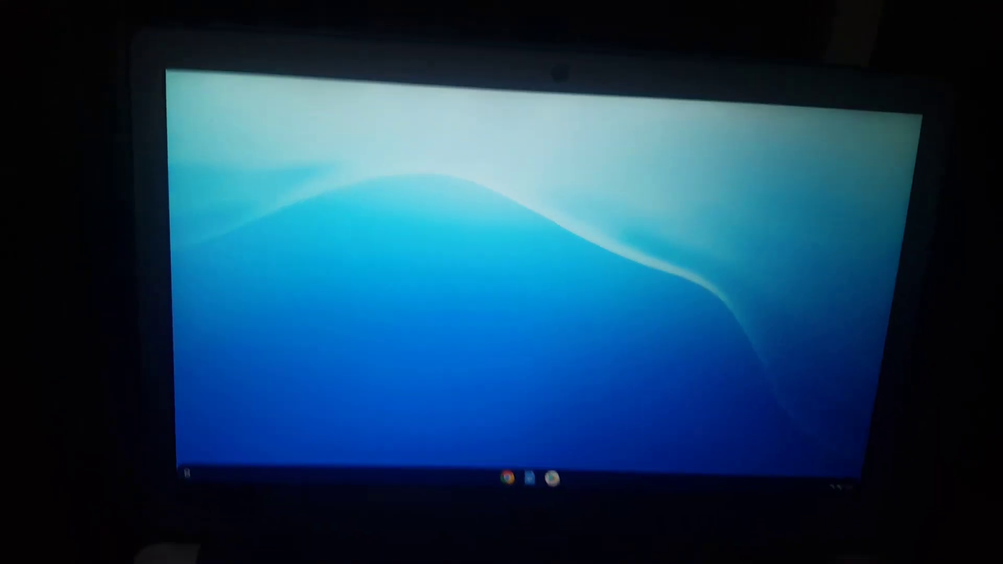